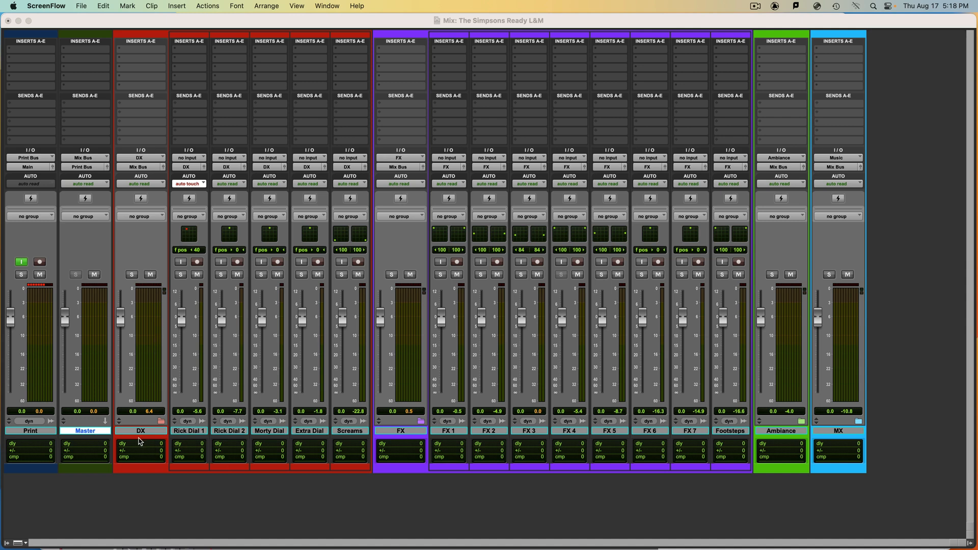
# - Insert the multichannel Spherix Limiter (7.1.2) from the Dynamics category on the Master track and reposition its window
pyautogui.click(137, 437)
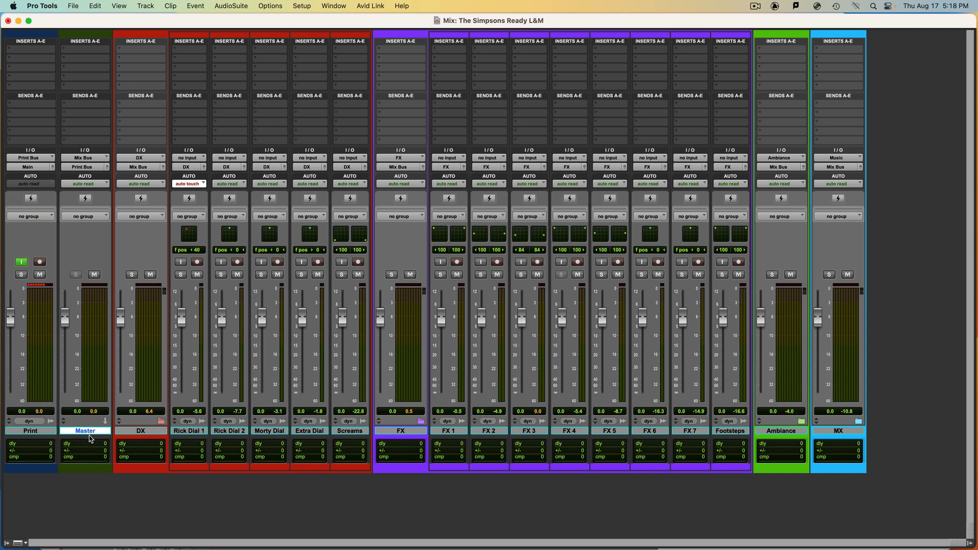
pyautogui.click(88, 63)
pyautogui.moveTo(218, 63)
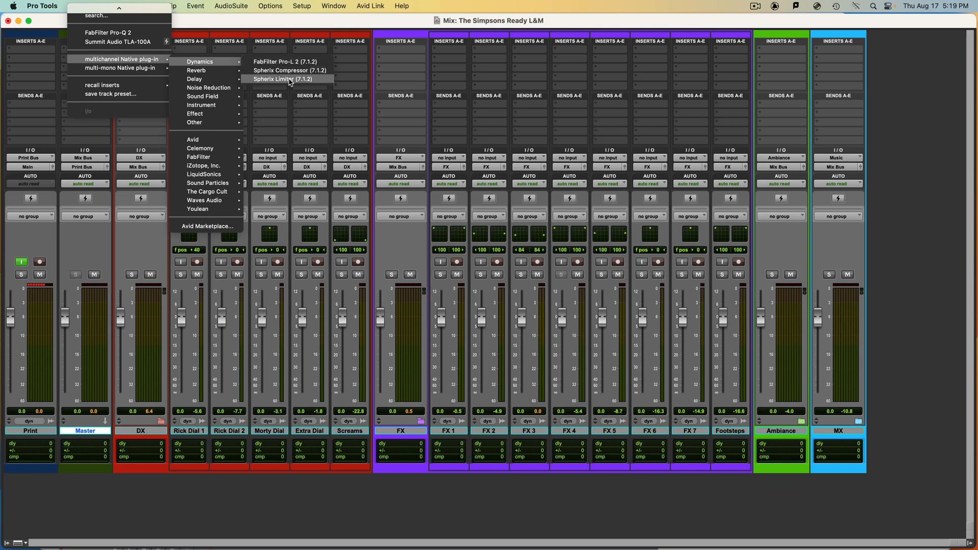
pyautogui.click(290, 80)
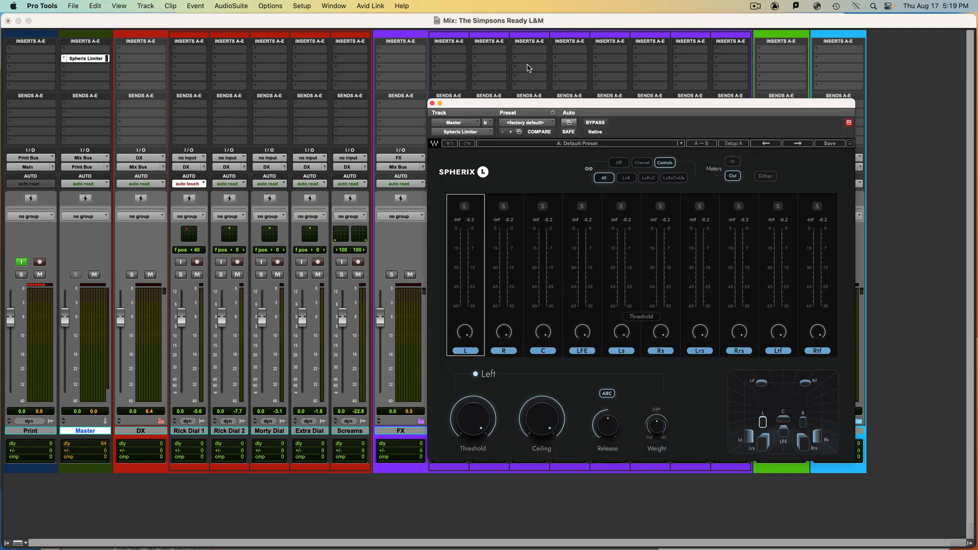
pyautogui.moveTo(568, 104); pyautogui.dragTo(424, 78)
# - Play the mix and lower the limiter's threshold and output ceiling with all channels linked
pyautogui.press('space')
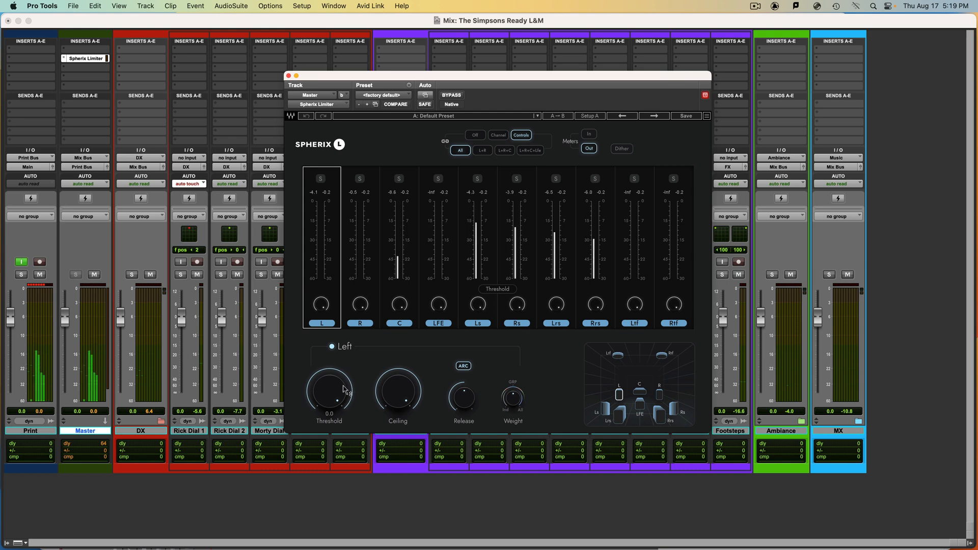
pyautogui.moveTo(318, 401); pyautogui.dragTo(317, 469)
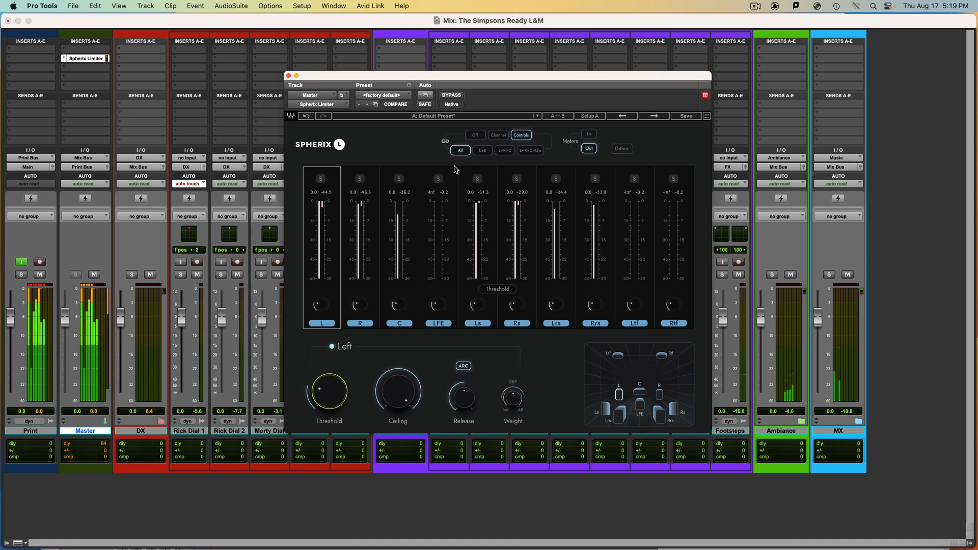
pyautogui.moveTo(398, 391); pyautogui.dragTo(398, 429)
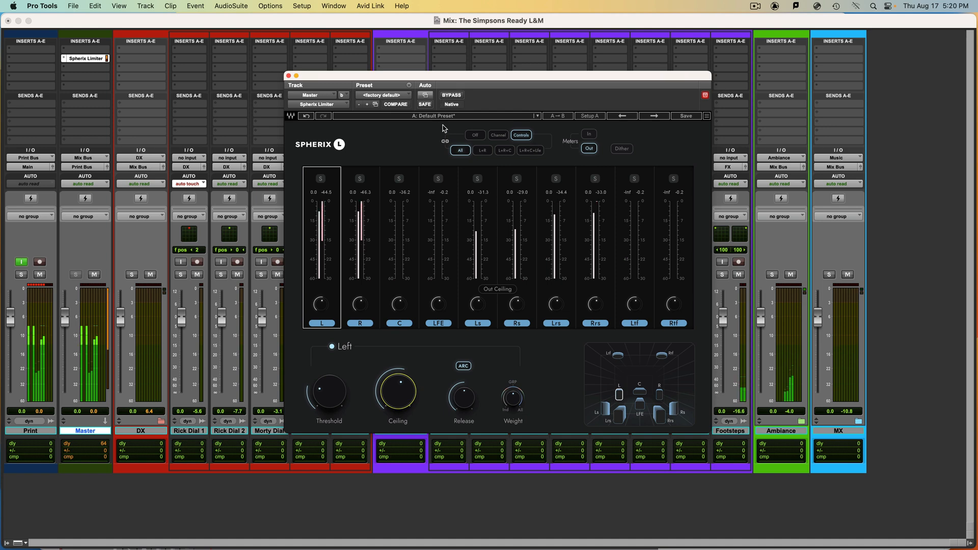
# - Adjust the limiter threshold with only L+R linked, and with L+R+C linked set the left threshold to about -9.8
pyautogui.click(483, 150)
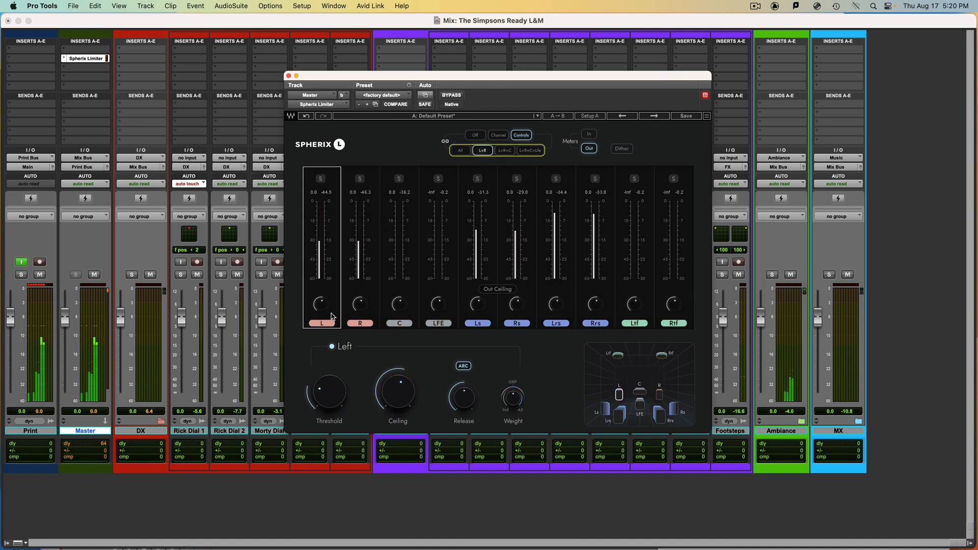
pyautogui.click(331, 393)
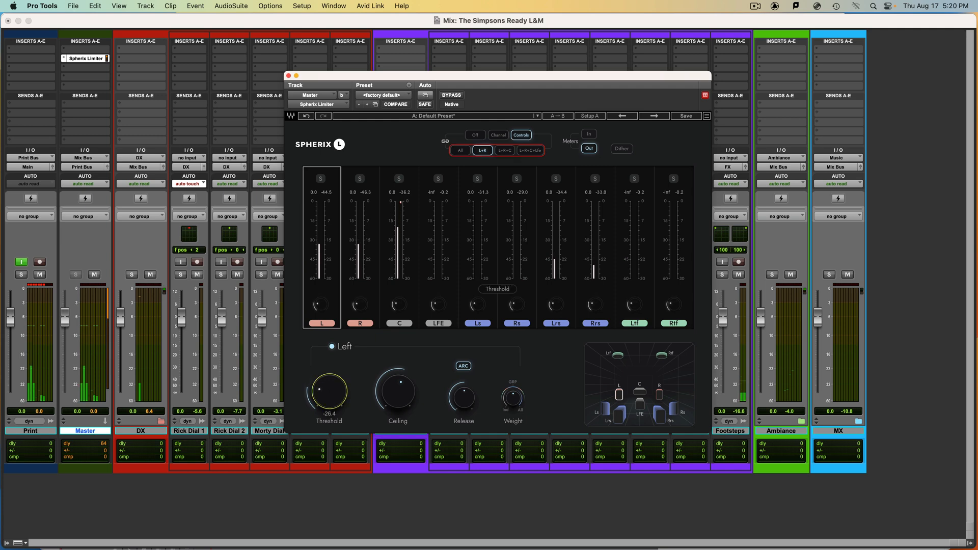
pyautogui.click(505, 151)
pyautogui.moveTo(339, 418)
pyautogui.mouseDown()
pyautogui.moveTo(339, 443)
pyautogui.moveTo(338, 413)
pyautogui.mouseUp()
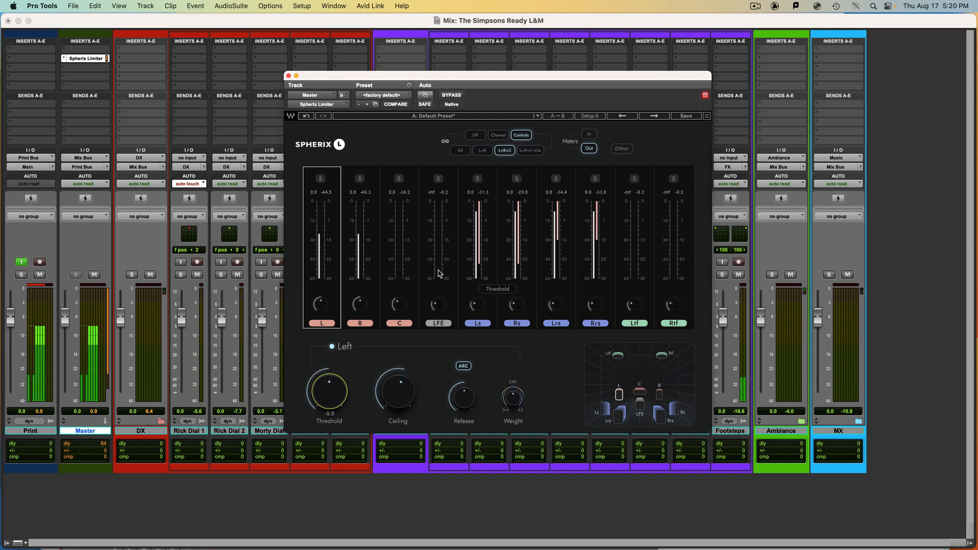
# - Link the L+R+C+Lfe channels, set the left threshold to about -11.8, and return the linking to All
pyautogui.click(531, 151)
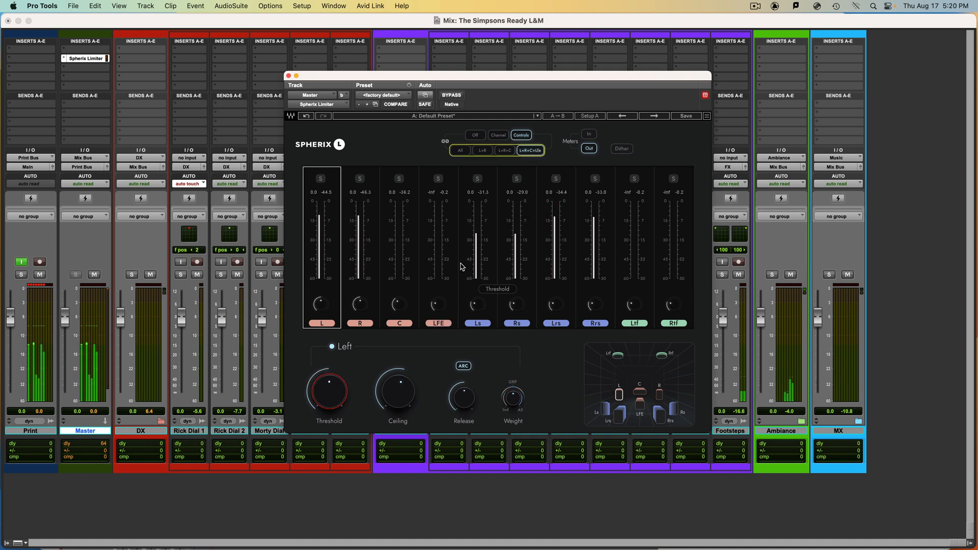
pyautogui.moveTo(326, 389); pyautogui.dragTo(326, 389)
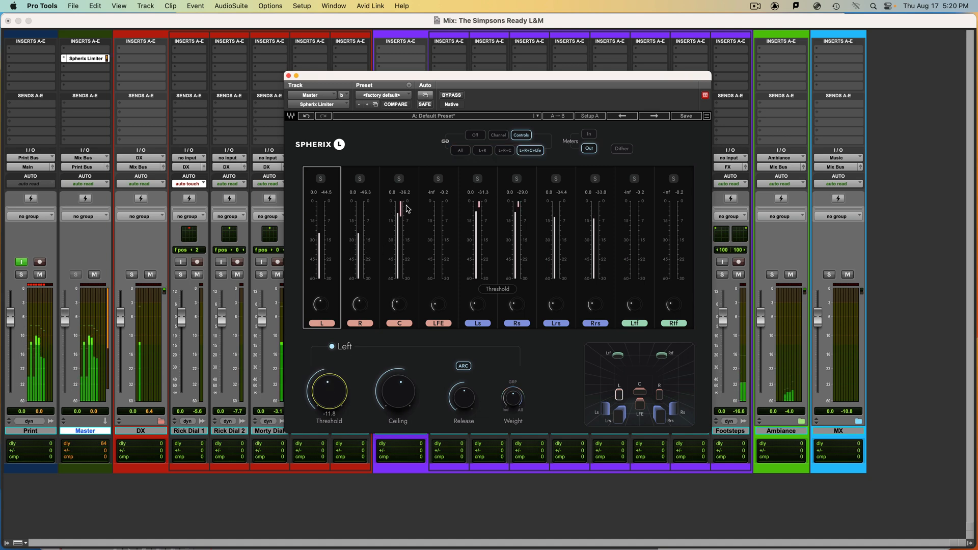
pyautogui.click(463, 151)
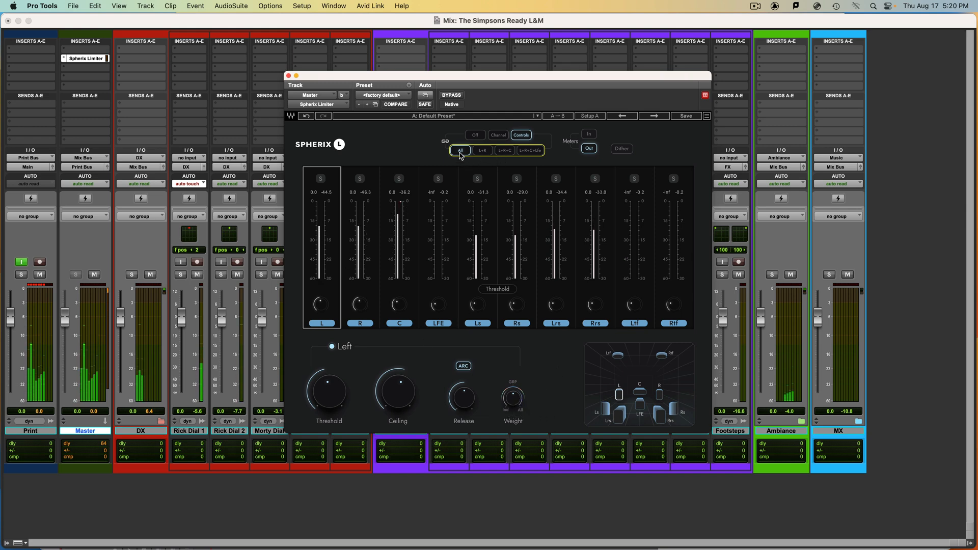
# - Readjust the limiter's threshold across all linked channels, trying about -5.4 before lowering it for stronger limiting
pyautogui.click(514, 400)
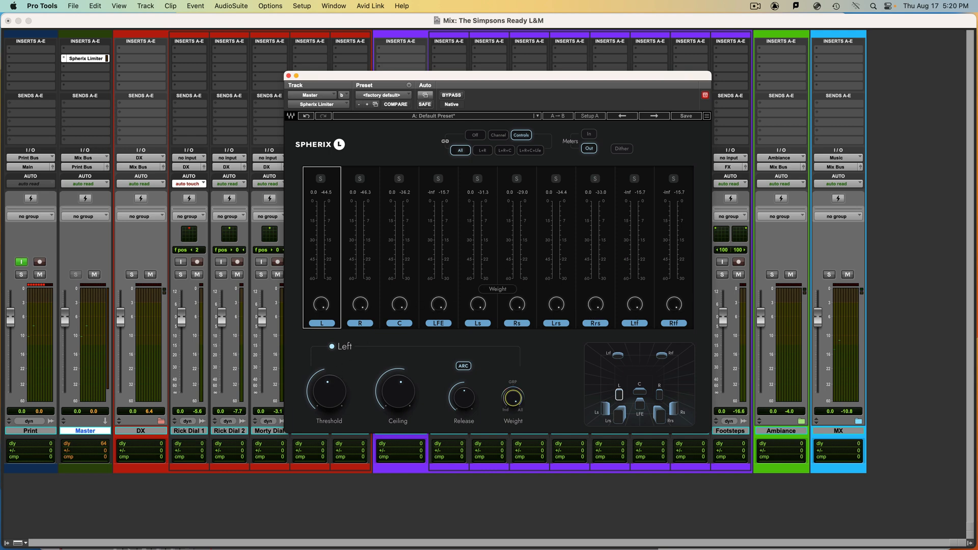
pyautogui.click(338, 388)
pyautogui.moveTo(338, 390); pyautogui.dragTo(338, 363)
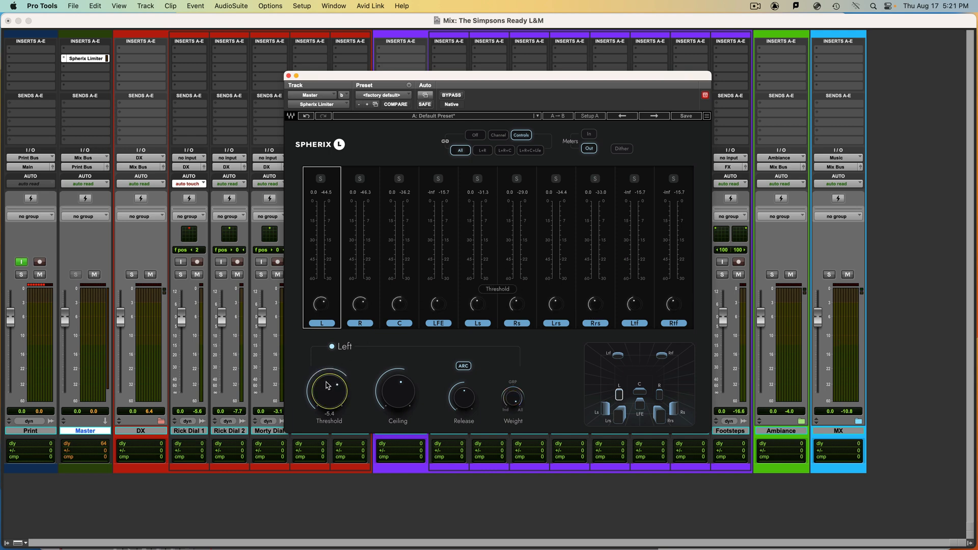
pyautogui.moveTo(328, 386); pyautogui.dragTo(329, 394)
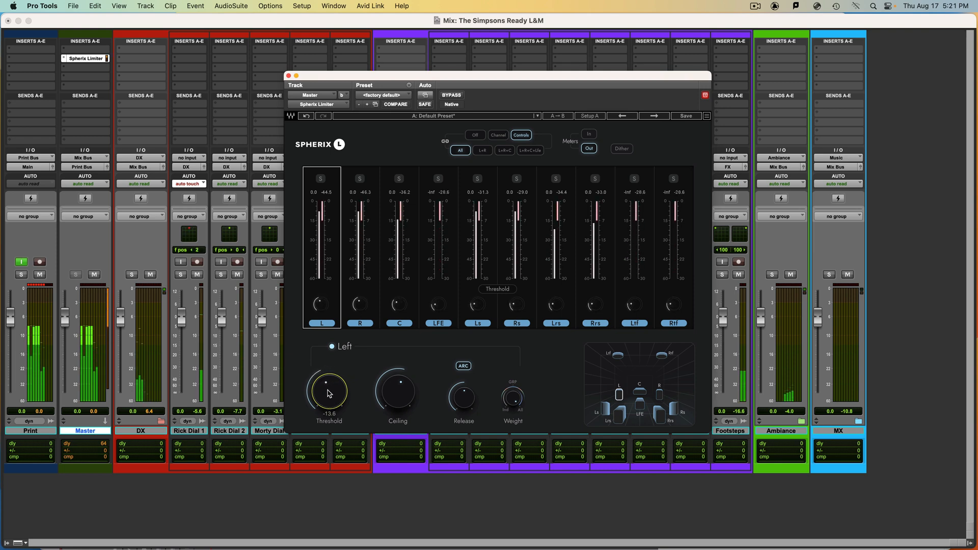
# - Raise the limiter's Weight for all channels to about 6.60, fine-tune it, and close the limiter window
pyautogui.click(513, 398)
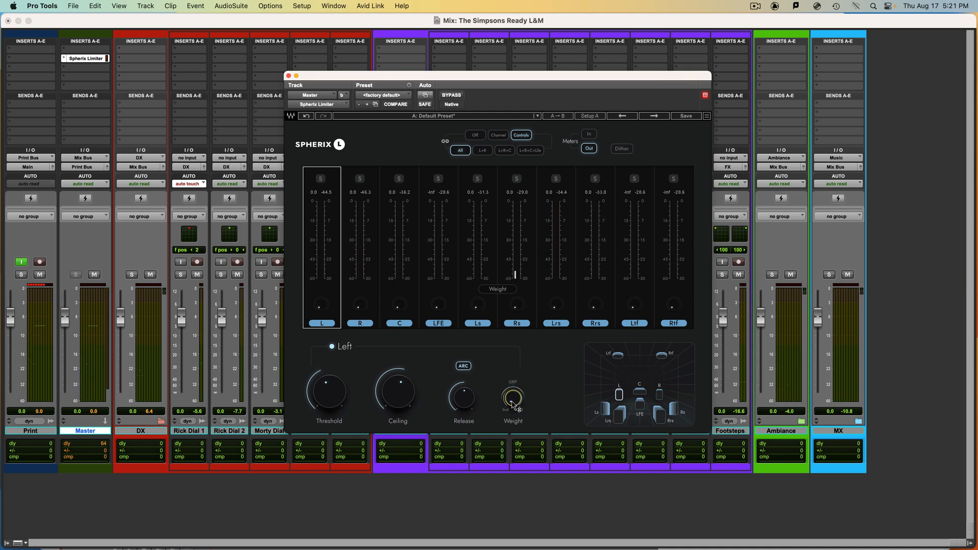
pyautogui.moveTo(513, 399)
pyautogui.moveTo(513, 398); pyautogui.dragTo(513, 385)
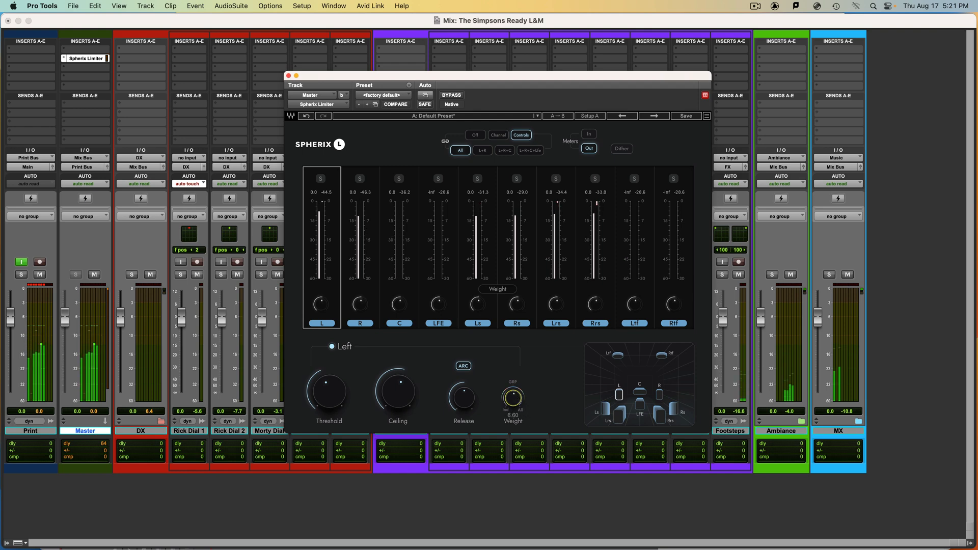
pyautogui.moveTo(514, 394); pyautogui.dragTo(515, 392)
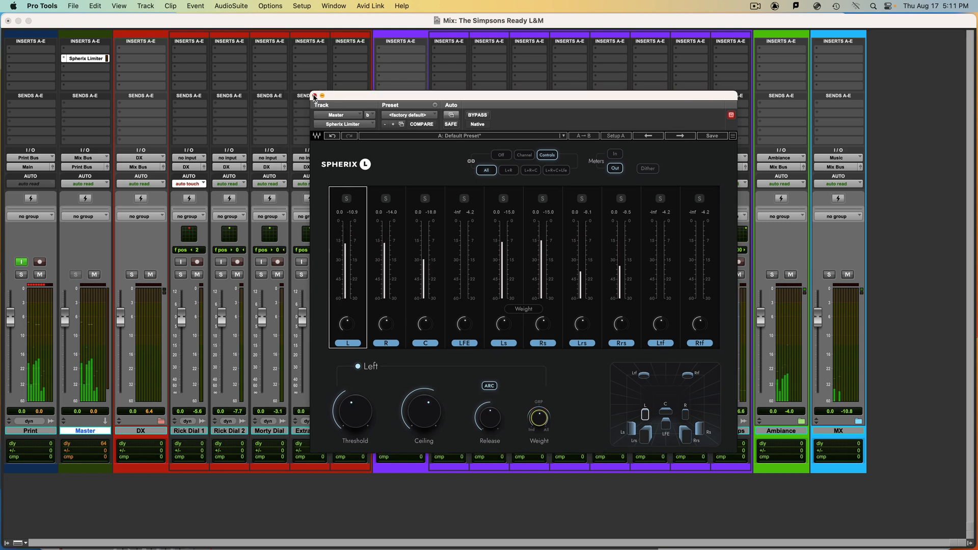
pyautogui.click(311, 94)
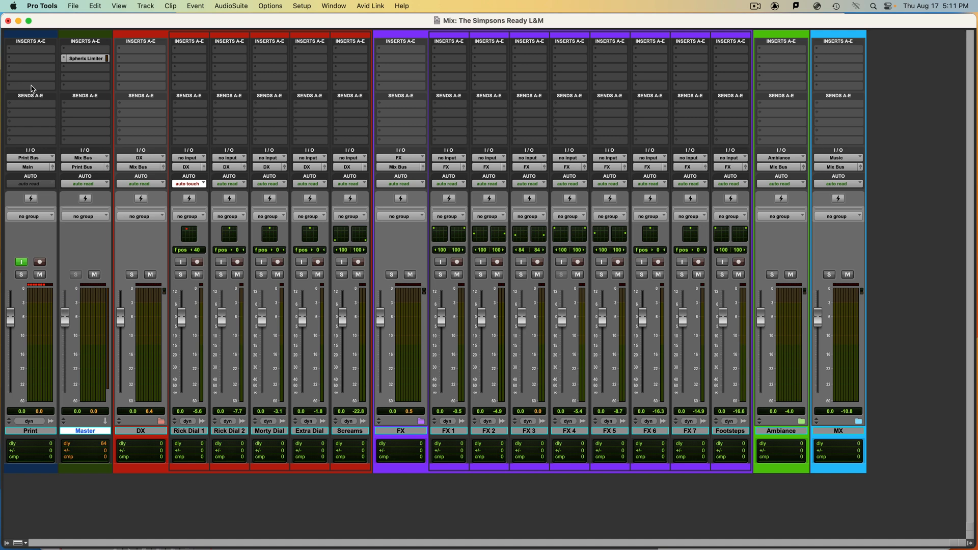
# - Insert the multichannel Youlean Loudness Meter 2 (7.1.2) from the Sound Field category on the Print track
pyautogui.click(31, 88)
pyautogui.moveTo(32, 88)
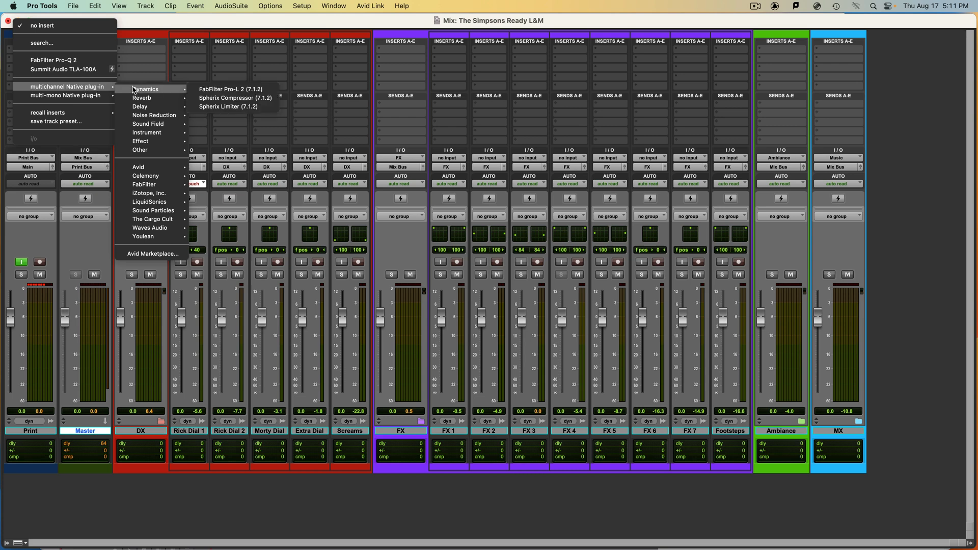
pyautogui.moveTo(142, 126)
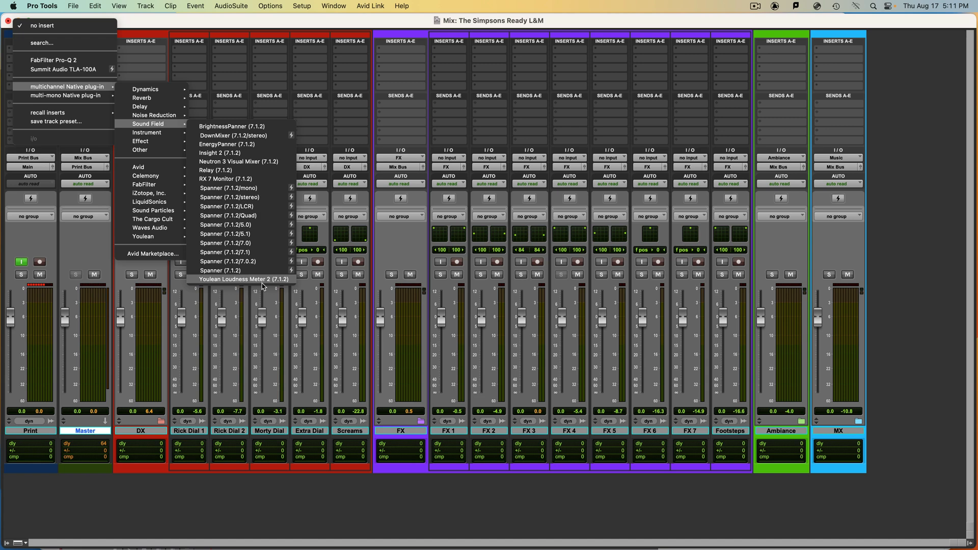
pyautogui.click(243, 280)
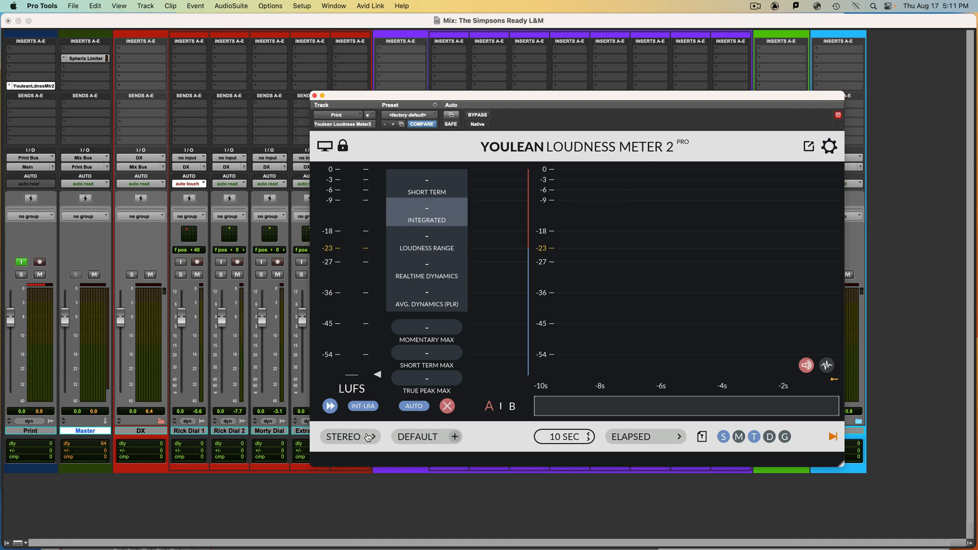
# - Set the loudness meter's channel configuration to 7.1.2 LR and play the mix to measure its loudness
pyautogui.click(363, 438)
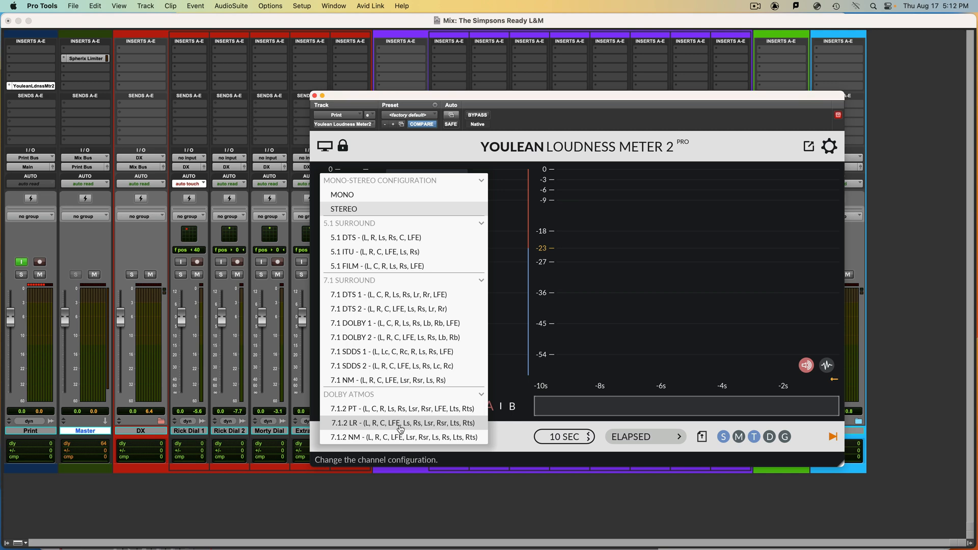
pyautogui.click(401, 423)
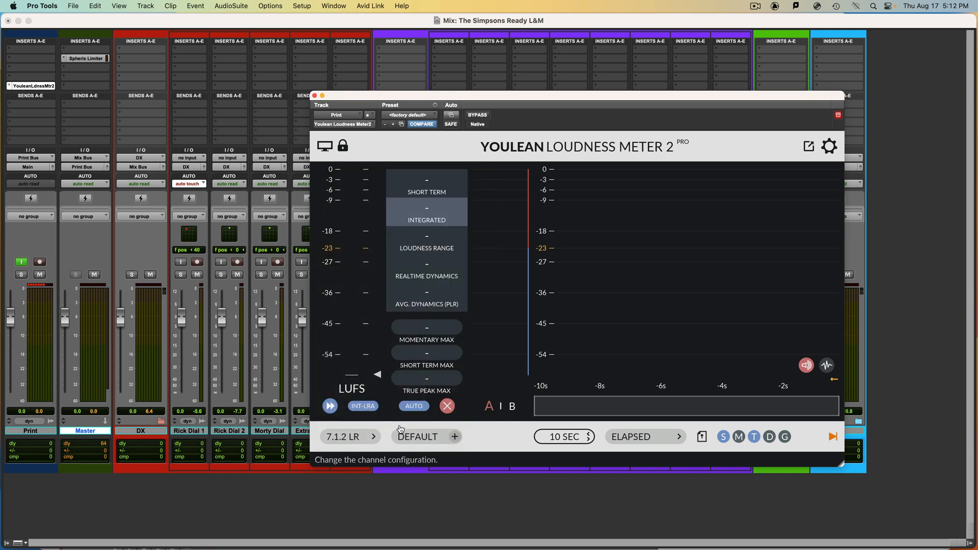
pyautogui.press('space')
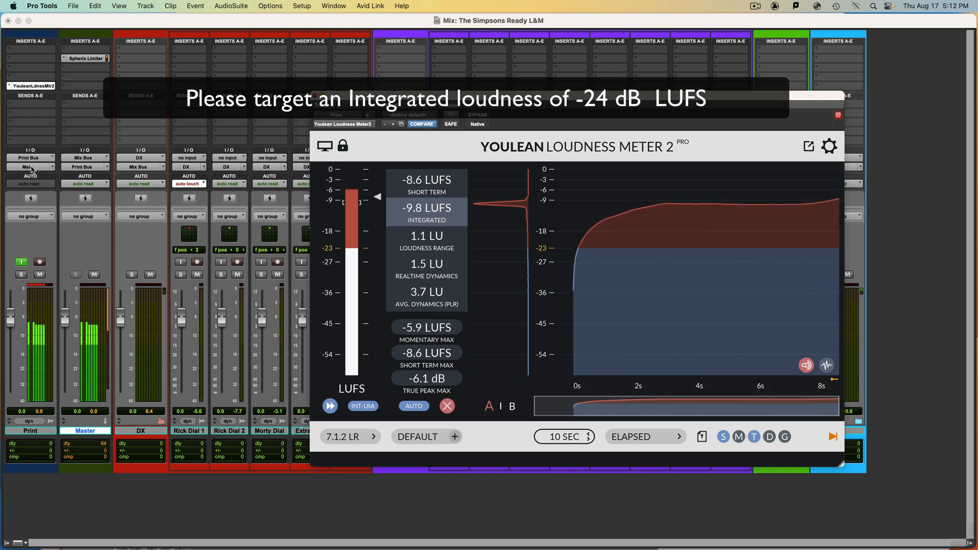
# - Reopen the Master track's Spherix Limiter, reposition its window, and lower the output ceiling for all channels
pyautogui.click(90, 59)
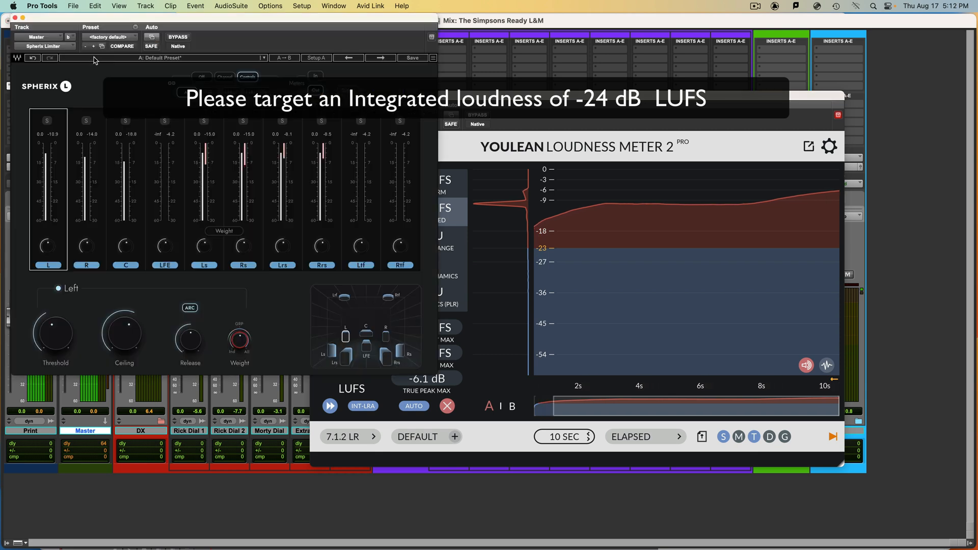
pyautogui.moveTo(142, 26); pyautogui.dragTo(146, 94)
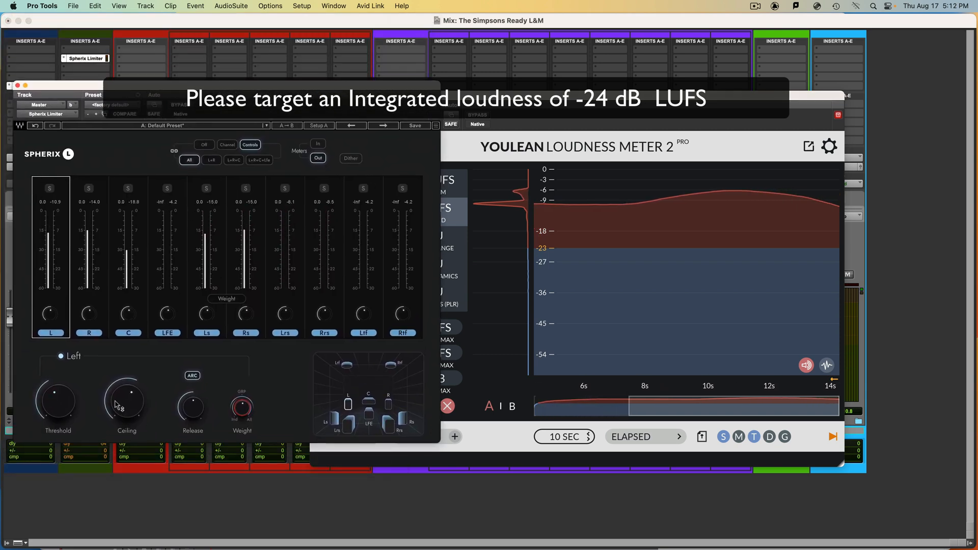
pyautogui.moveTo(118, 402); pyautogui.dragTo(117, 416)
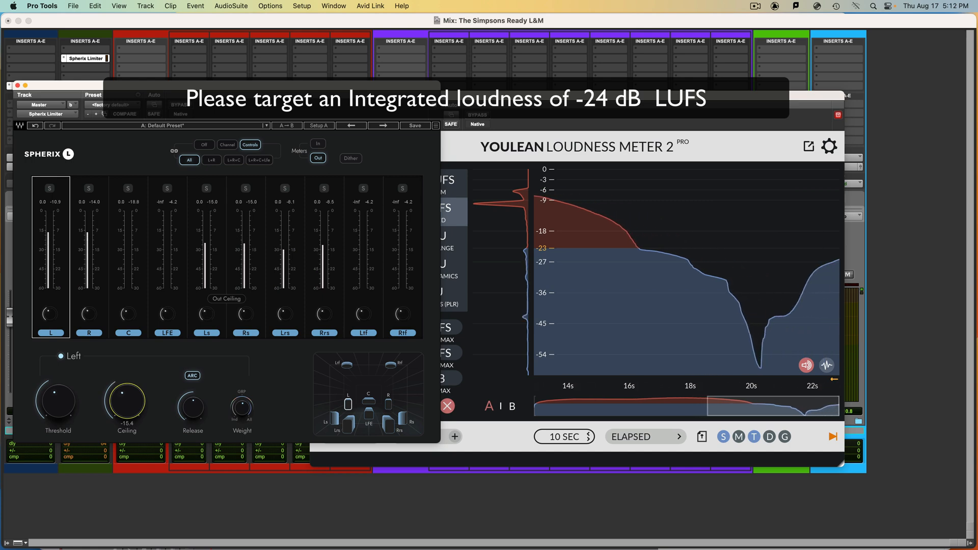
# - Clear all measurements in the loudness meter and place its window beside the limiter for a fresh reading
pyautogui.click(451, 209)
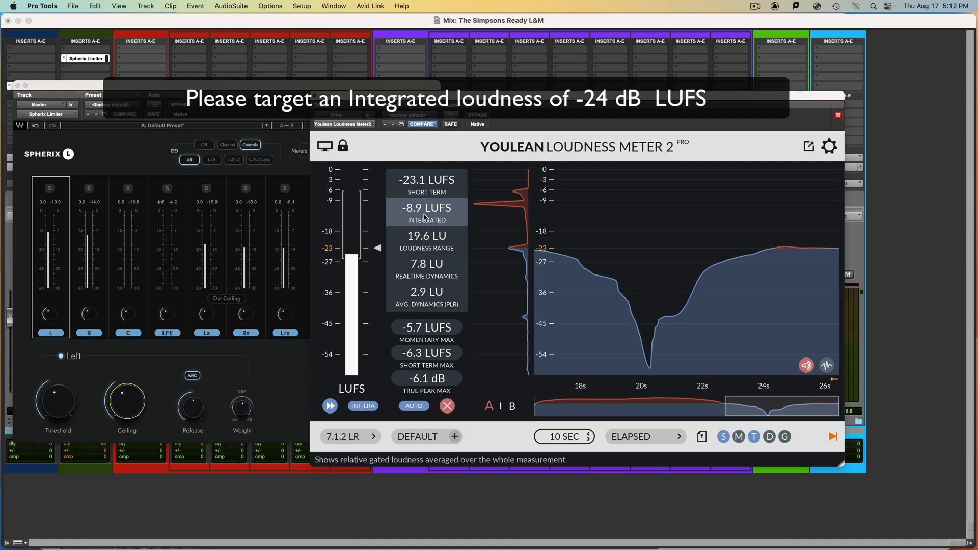
pyautogui.click(447, 406)
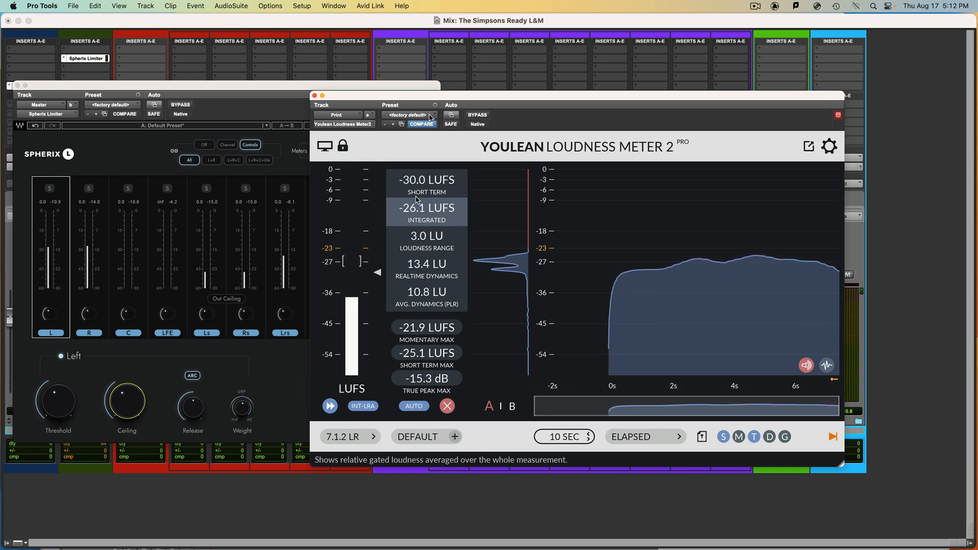
pyautogui.moveTo(470, 95); pyautogui.dragTo(587, 103)
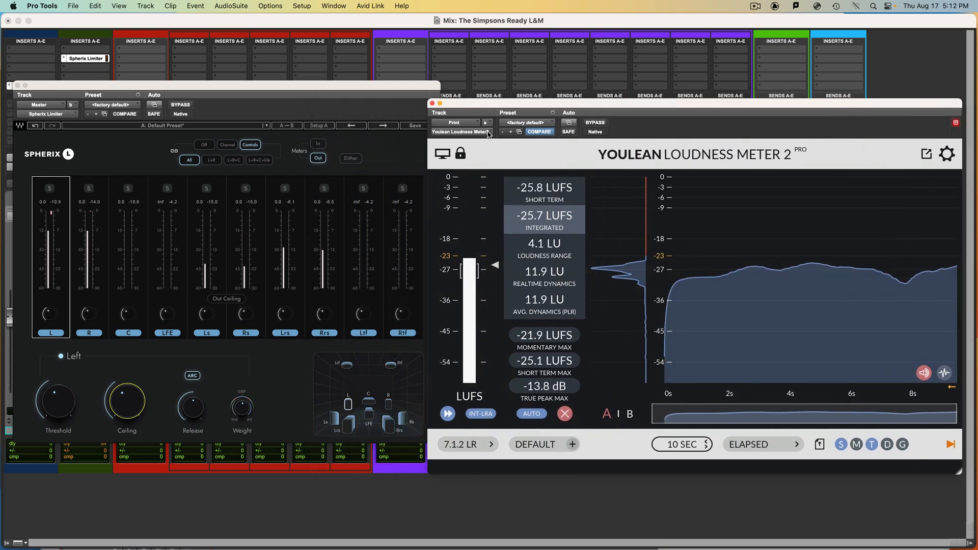